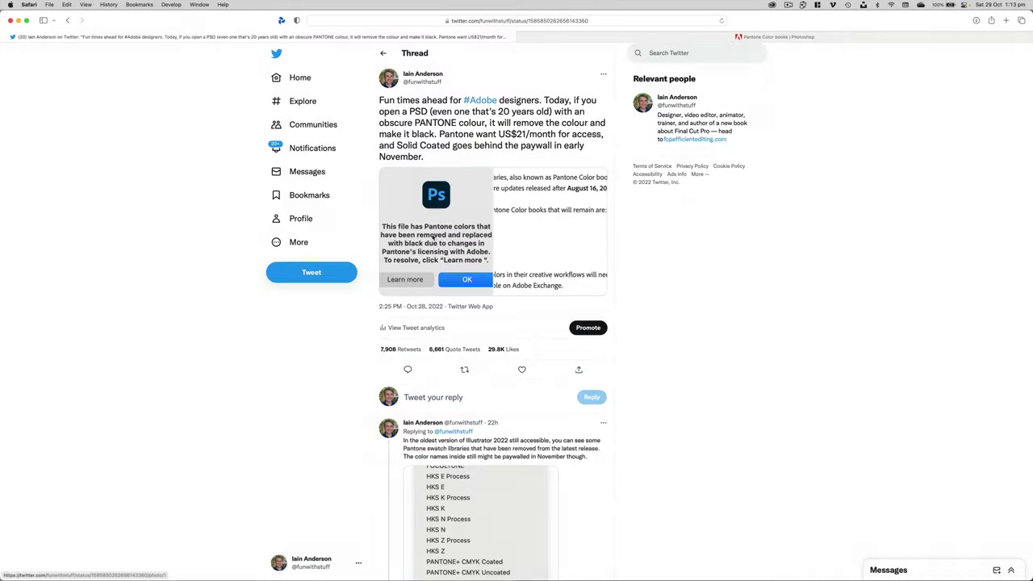
- Glance at the tweet's second photo, then start a new InDesign colour swatch of type Spot
left_click(569, 339)
key("Escape")
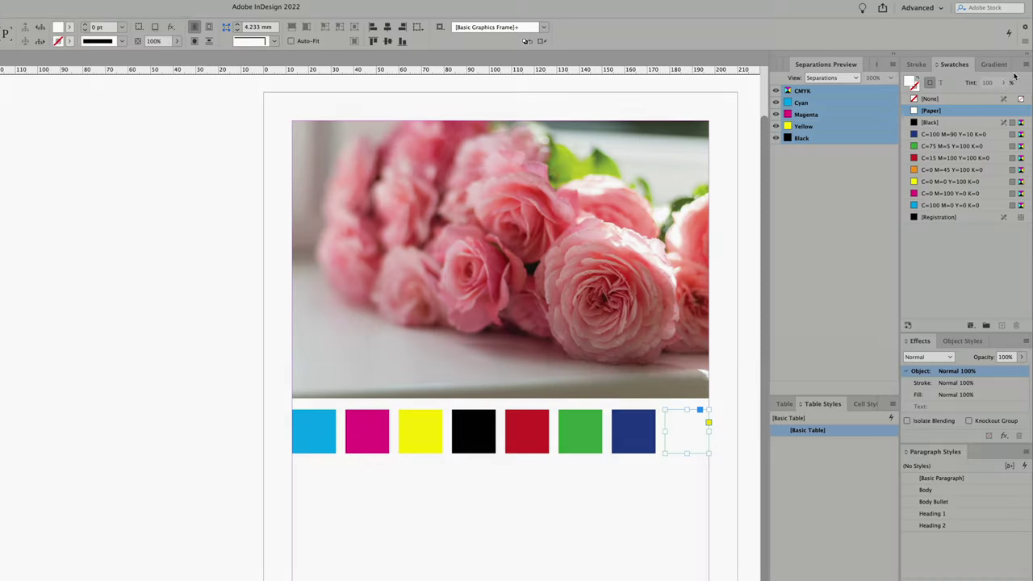
left_click(1021, 66)
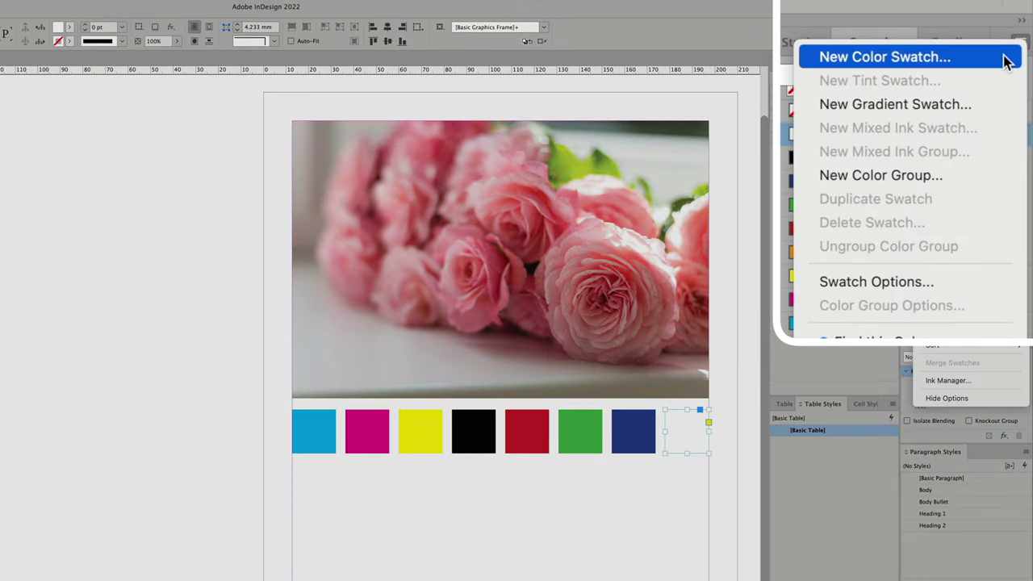
left_click(1006, 58)
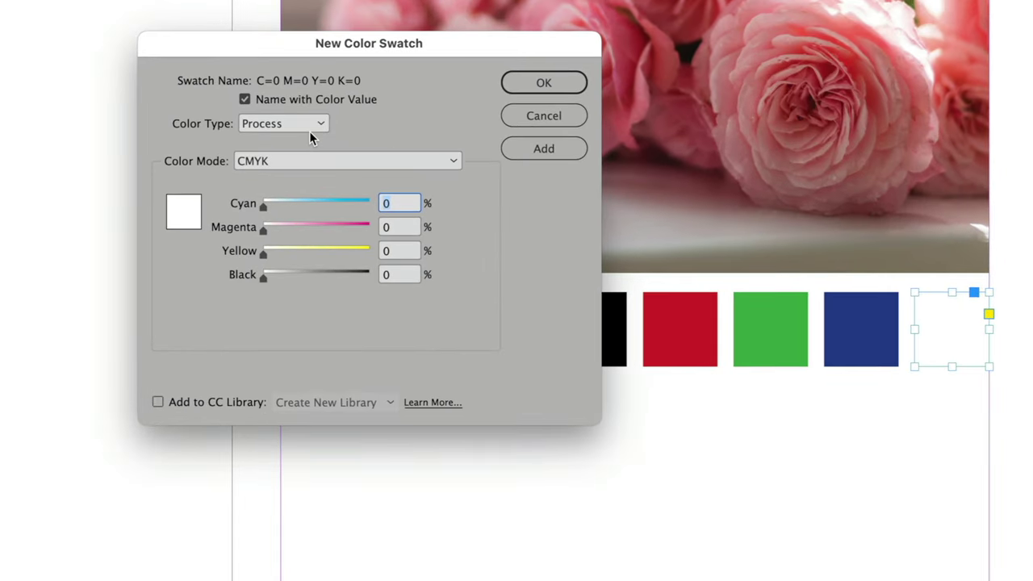
left_click(310, 307)
left_click(310, 328)
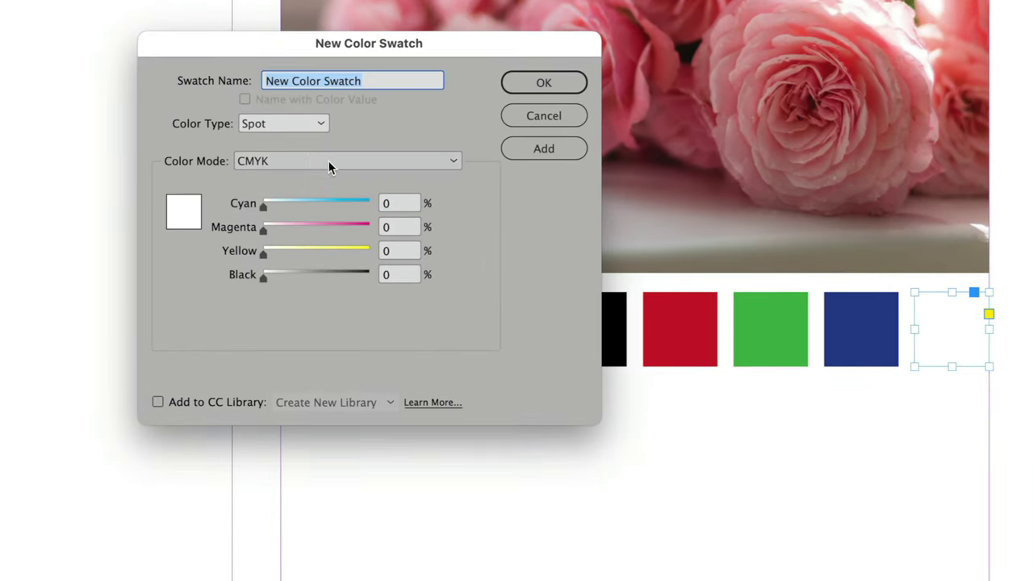
- Choose the PANTONE+ Solid Coated book and add PANTONE 485 C as a swatch
left_click(329, 162)
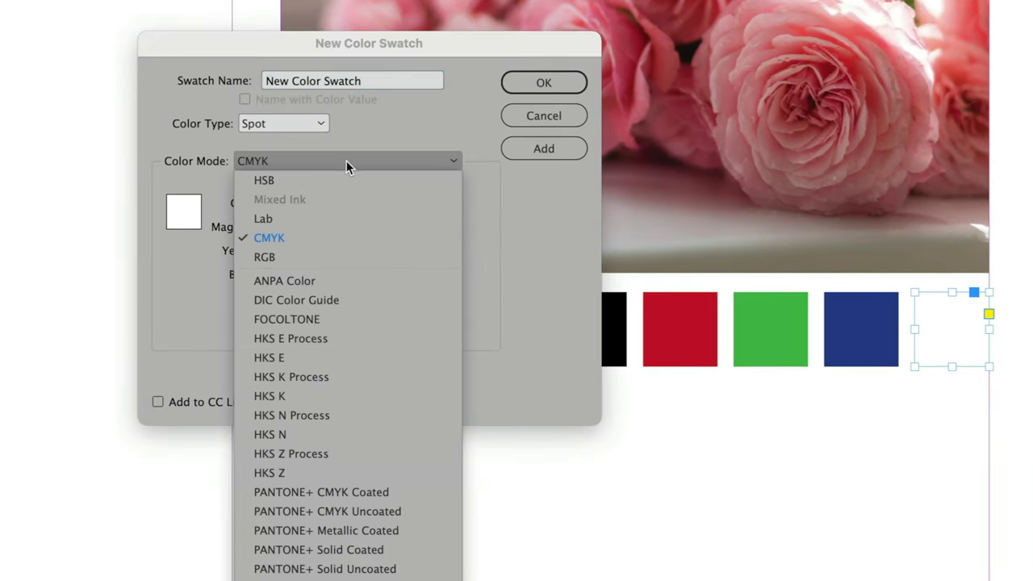
left_click(411, 551)
scroll(371, 294, "up", 2)
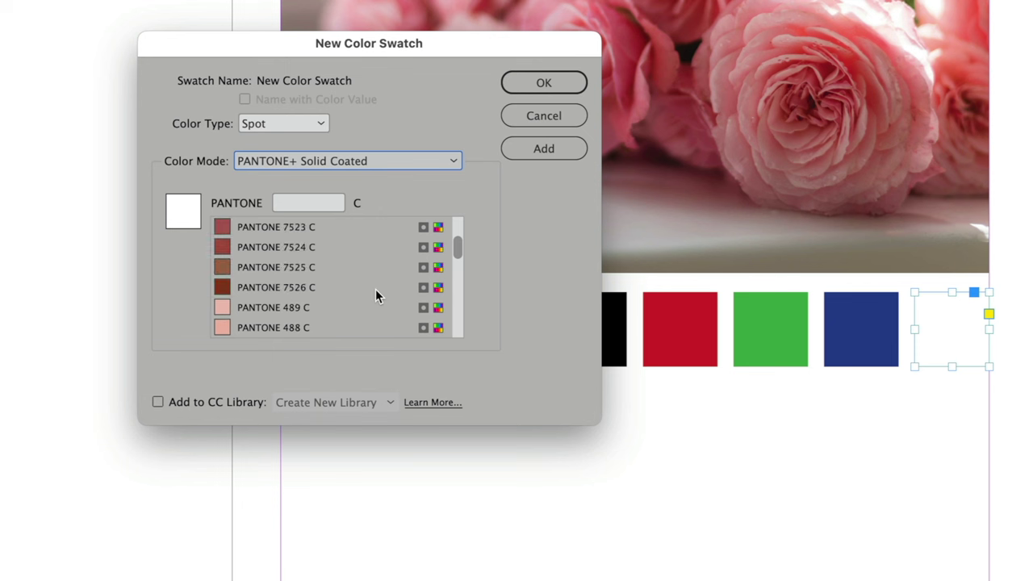
mouse_move(462, 252)
left_mouse_down()
mouse_move(459, 229)
mouse_move(468, 302)
mouse_move(471, 243)
left_mouse_up()
left_click(326, 206)
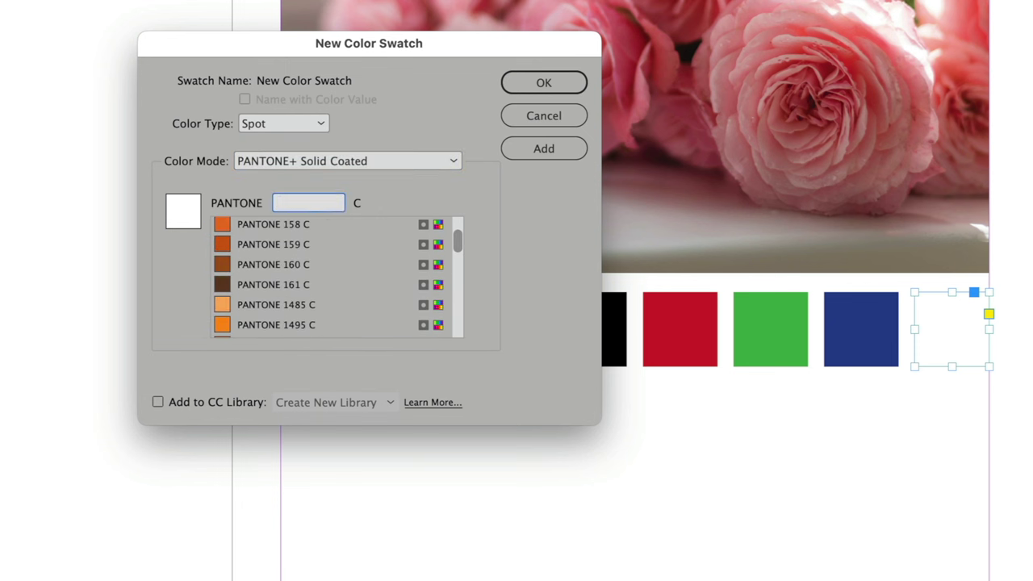
type("485")
left_click(325, 310)
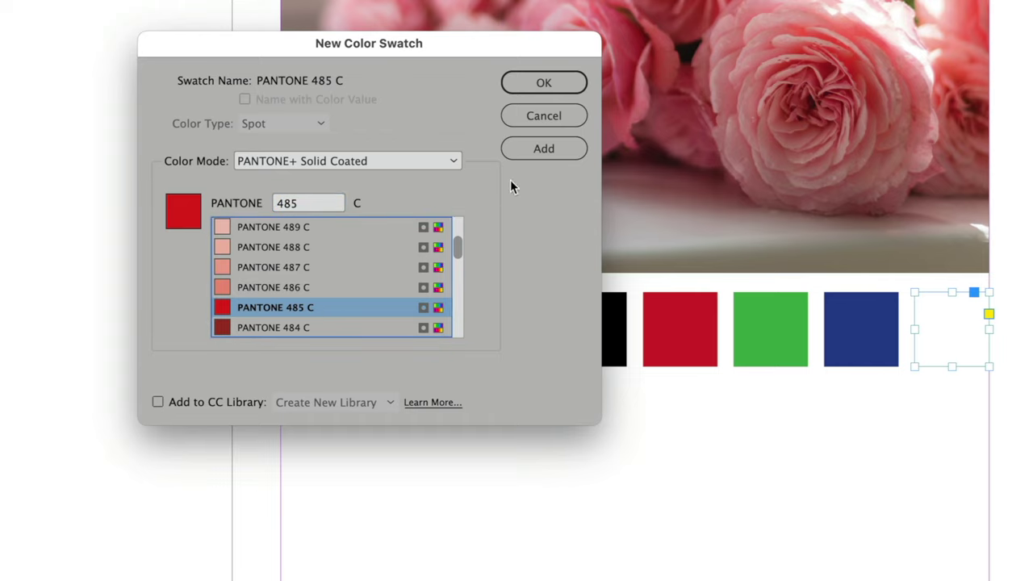
left_click(532, 153)
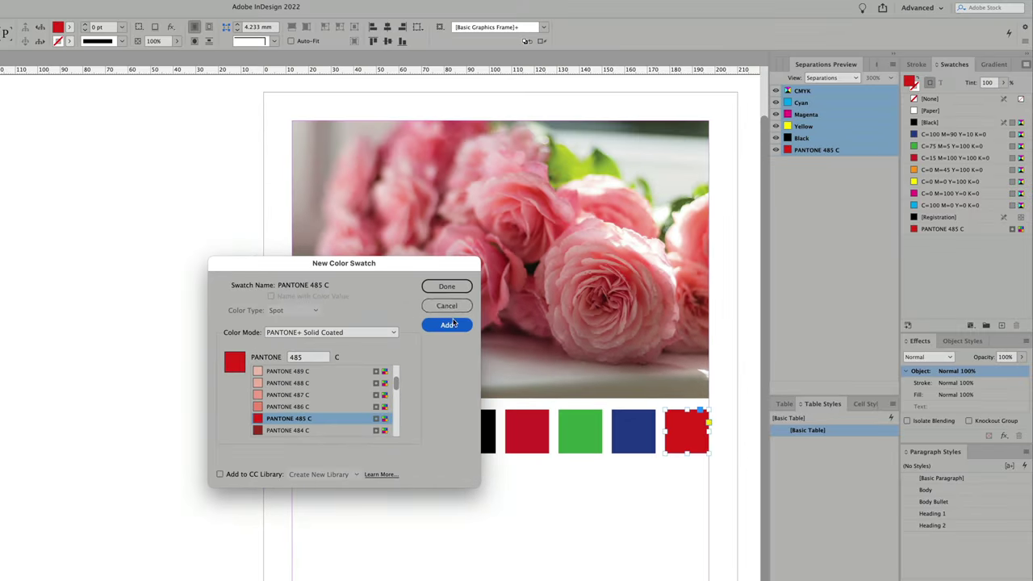
- Close the swatch dialog, hide PANTONE 485 C, Magenta, Yellow and Black, then re-show Magenta, Yellow and Black
left_click(456, 286)
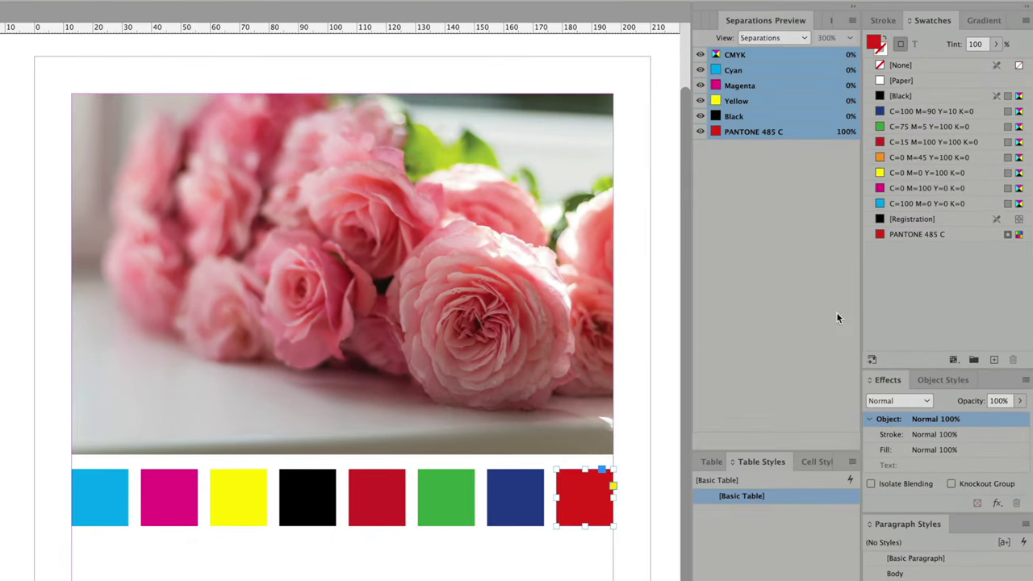
left_click(701, 132)
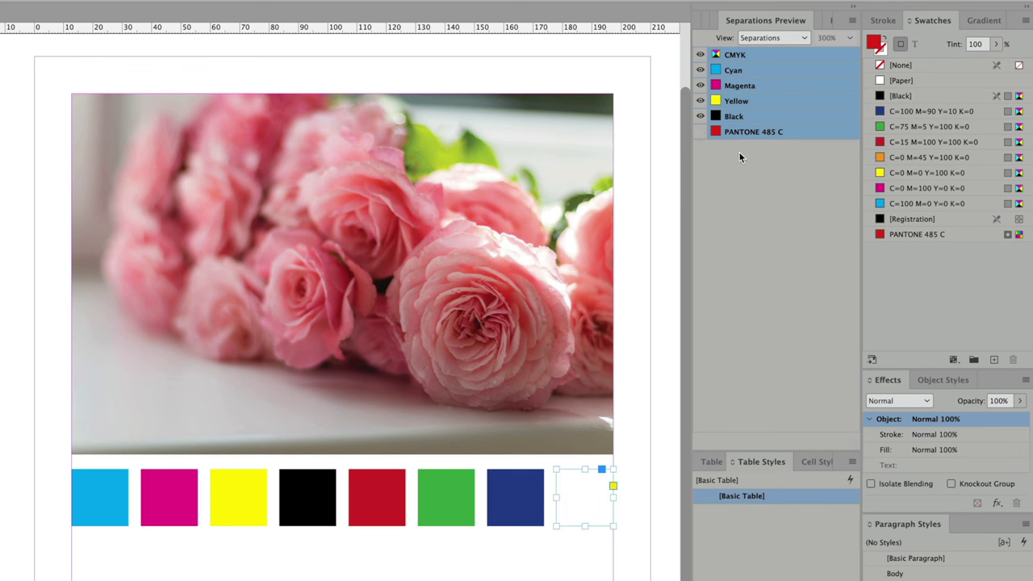
left_click(701, 85)
left_click(701, 100)
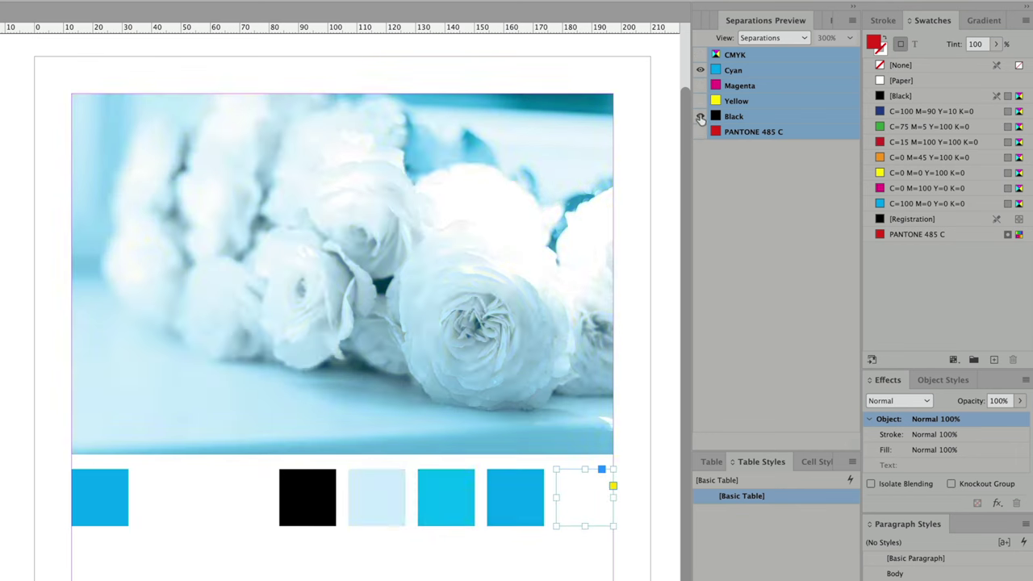
left_click(701, 115)
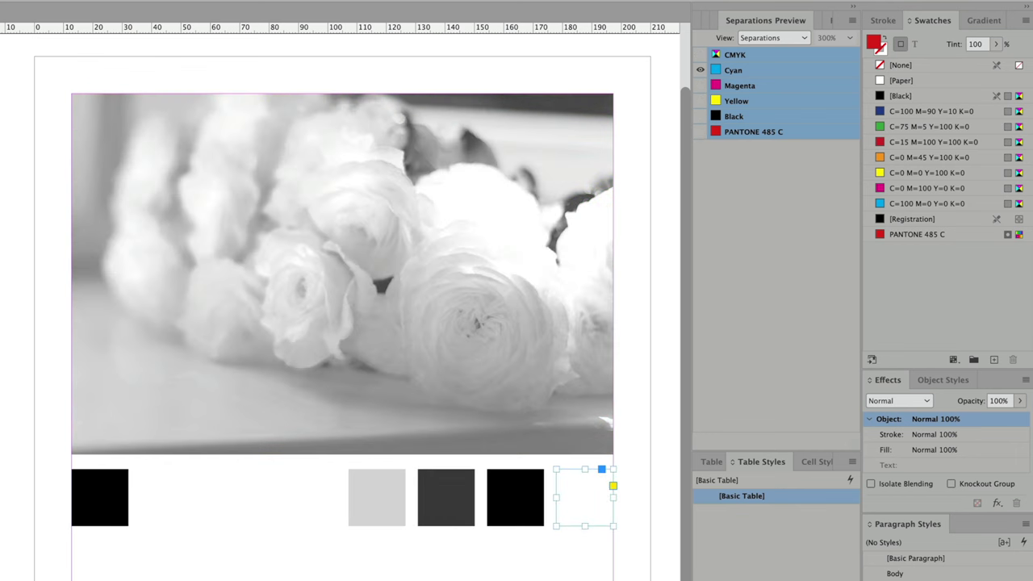
left_click(701, 85)
left_click(701, 101)
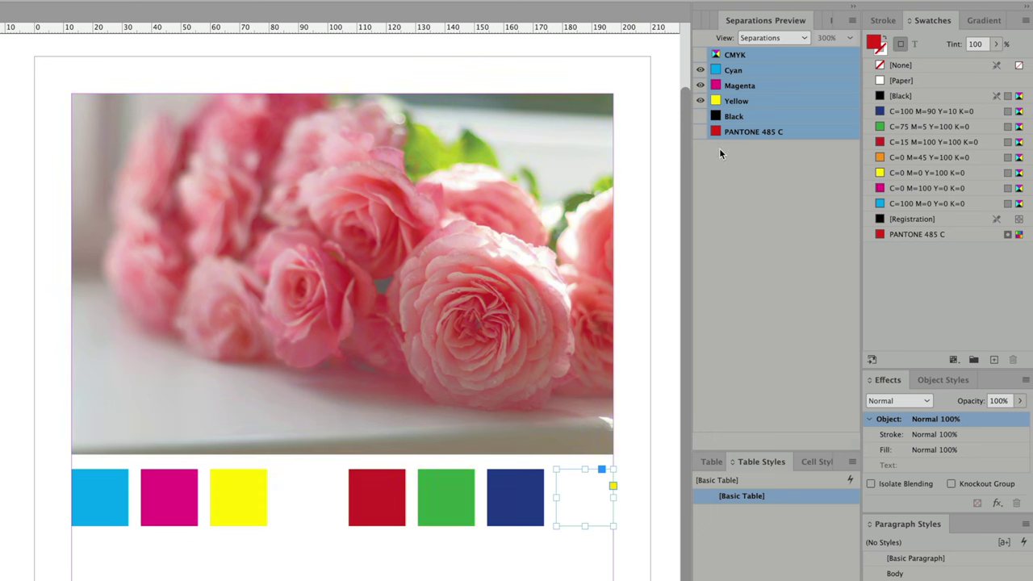
left_click(700, 117)
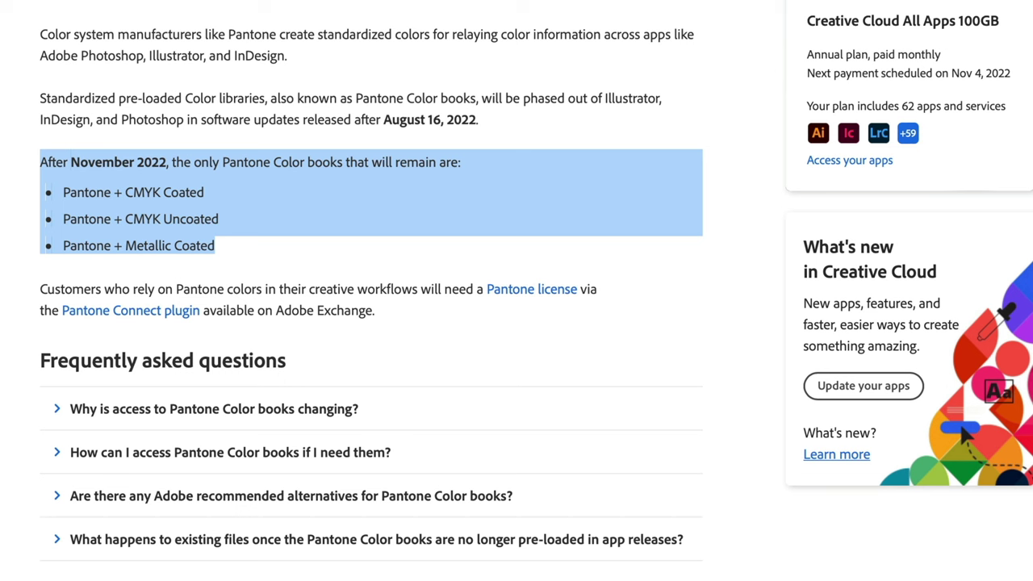
left_click(9, 95)
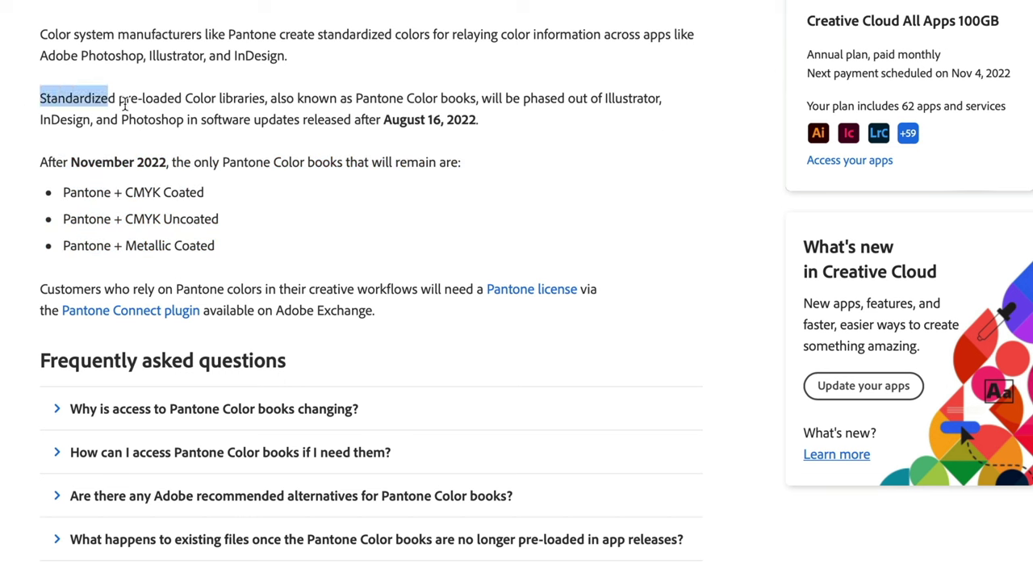
left_click_drag(125, 103, 563, 116)
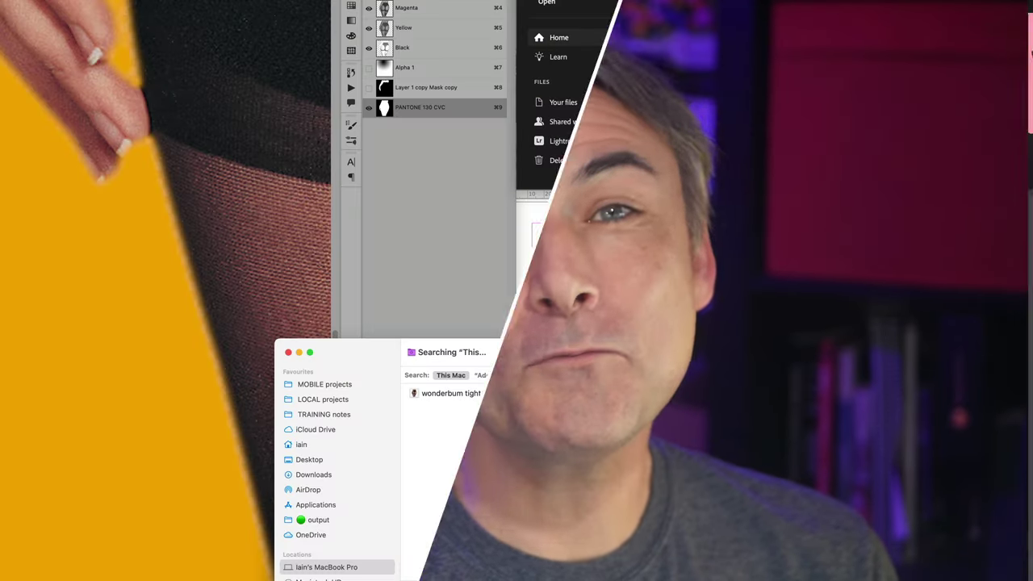
- Open wonderbum tights v3.psd in Photoshop 2023 and bring up the PANTONE 130 CVC channel options
right_click(486, 394)
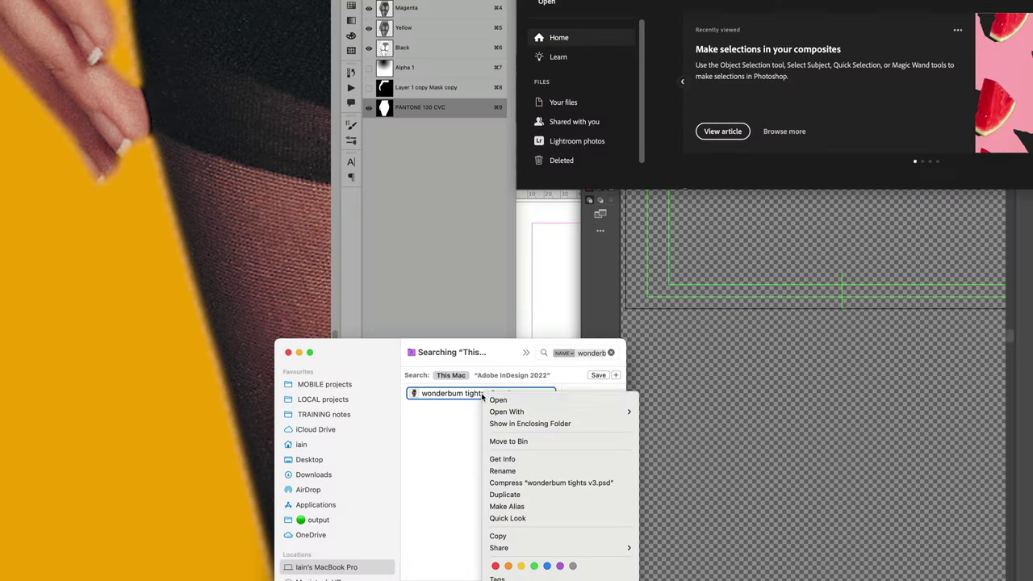
mouse_move(557, 411)
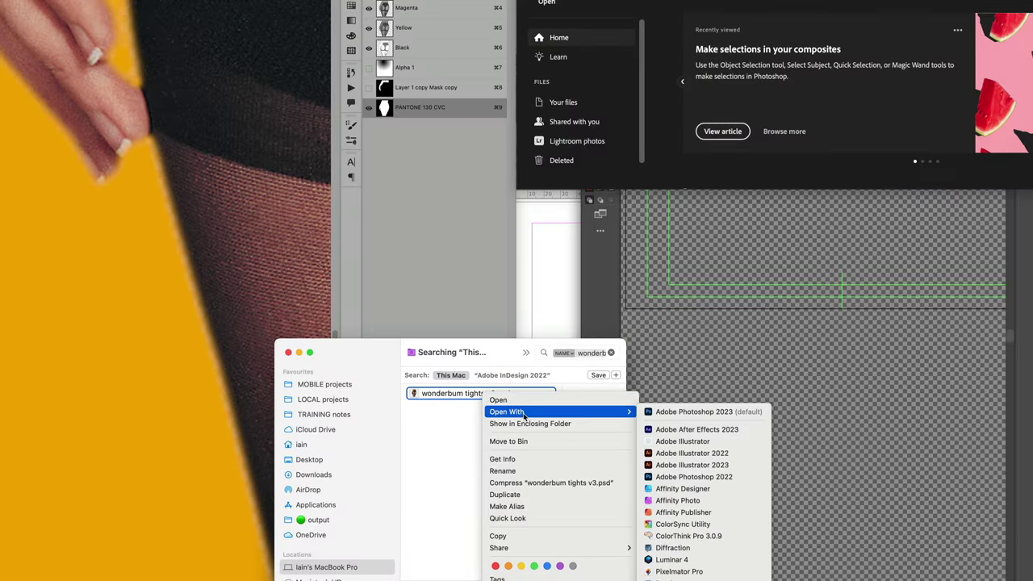
left_click(709, 413)
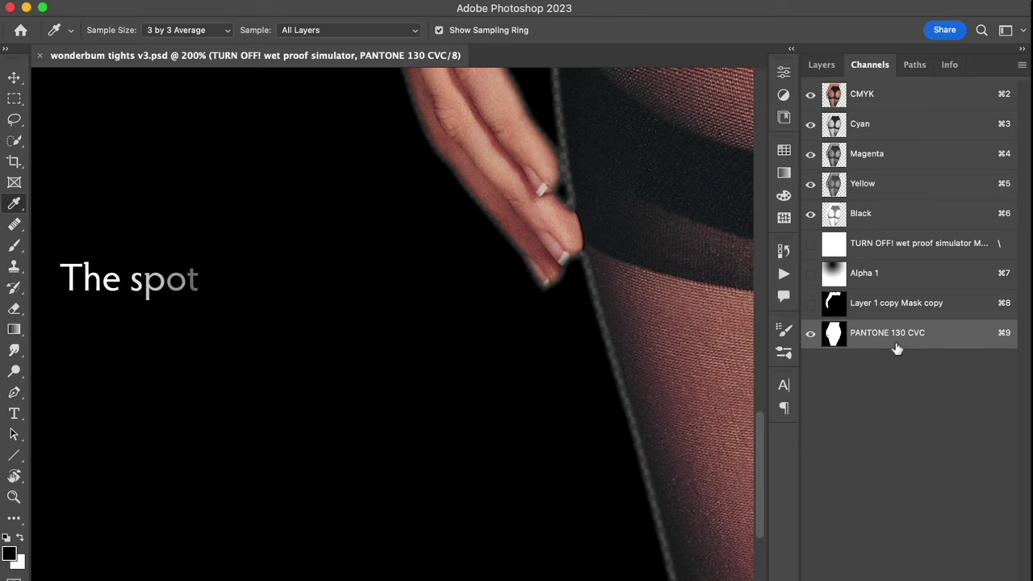
double_click(895, 345)
double_click(844, 346)
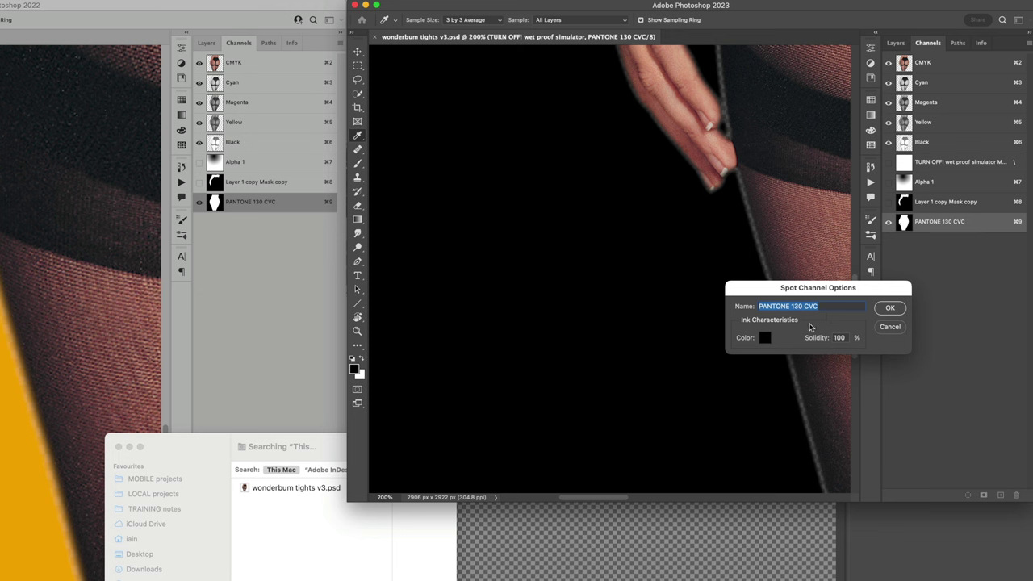
- Set the PANTONE 130 CVC spot channel's ink colour to a bright orange
left_click(765, 338)
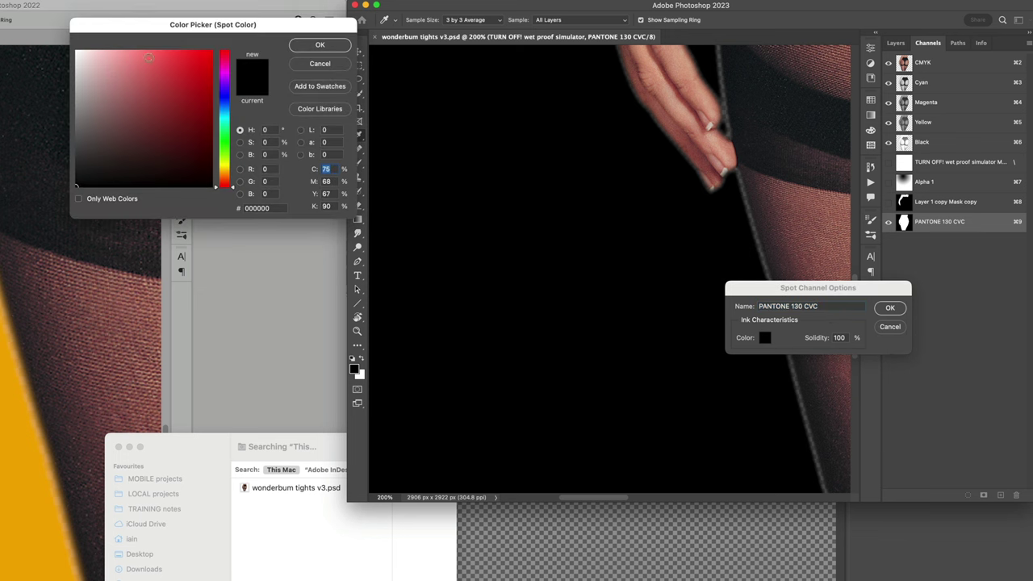
left_click_drag(220, 167, 223, 171)
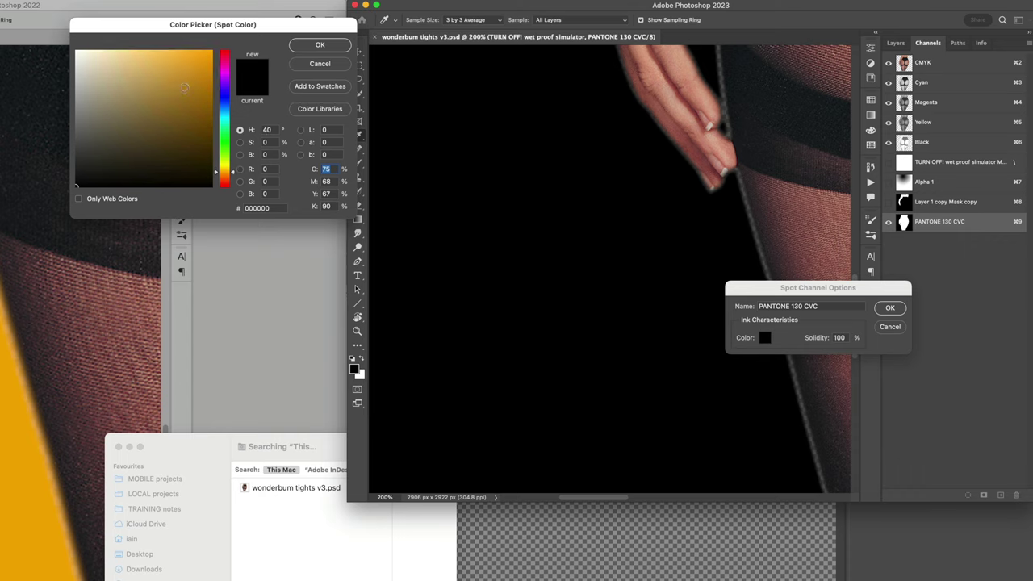
left_click_drag(198, 64, 207, 53)
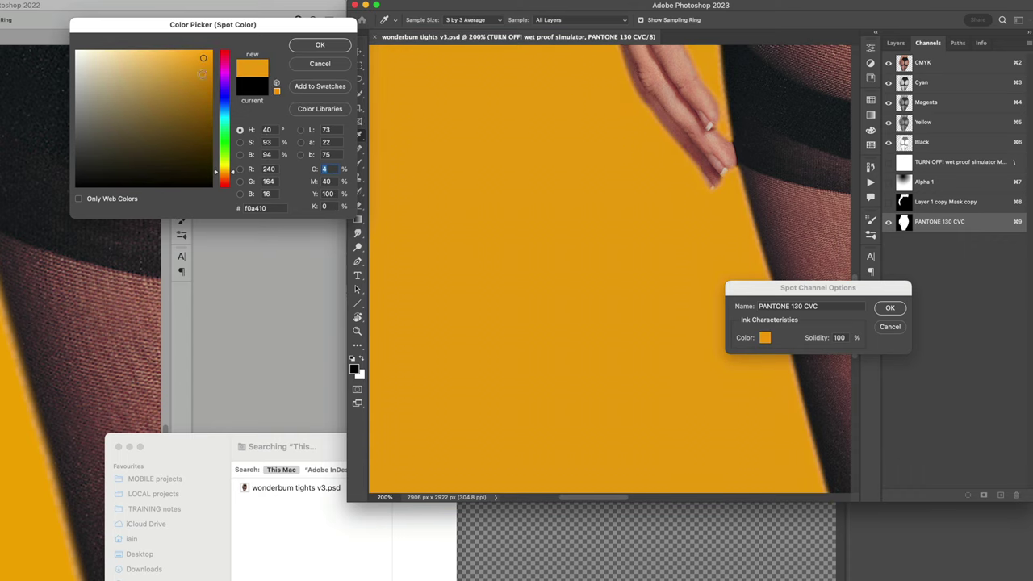
left_click(321, 45)
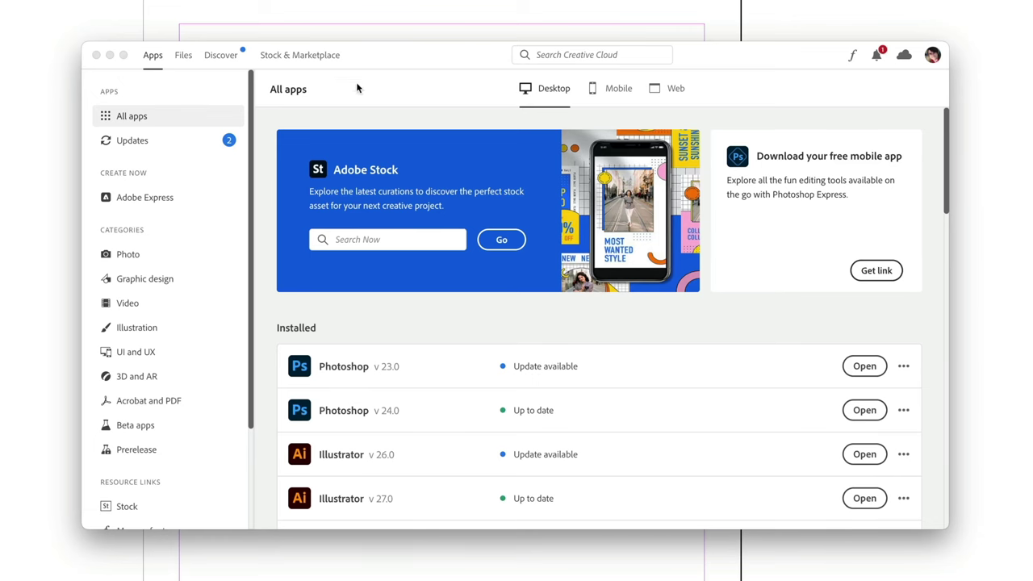
- Under the Photo category, list the other installable versions of Photoshop
left_click(167, 255)
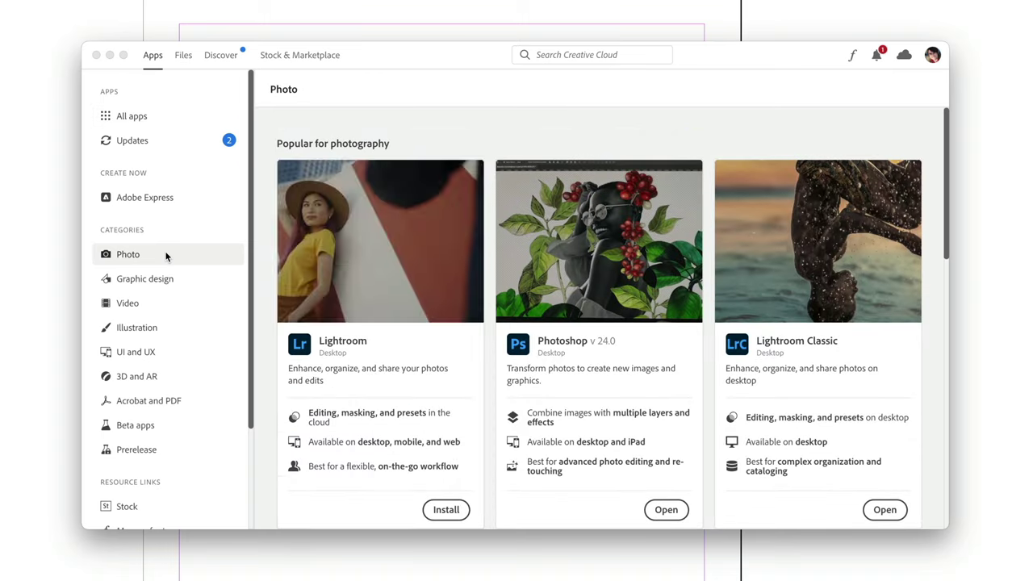
left_click(558, 343)
left_click(292, 406)
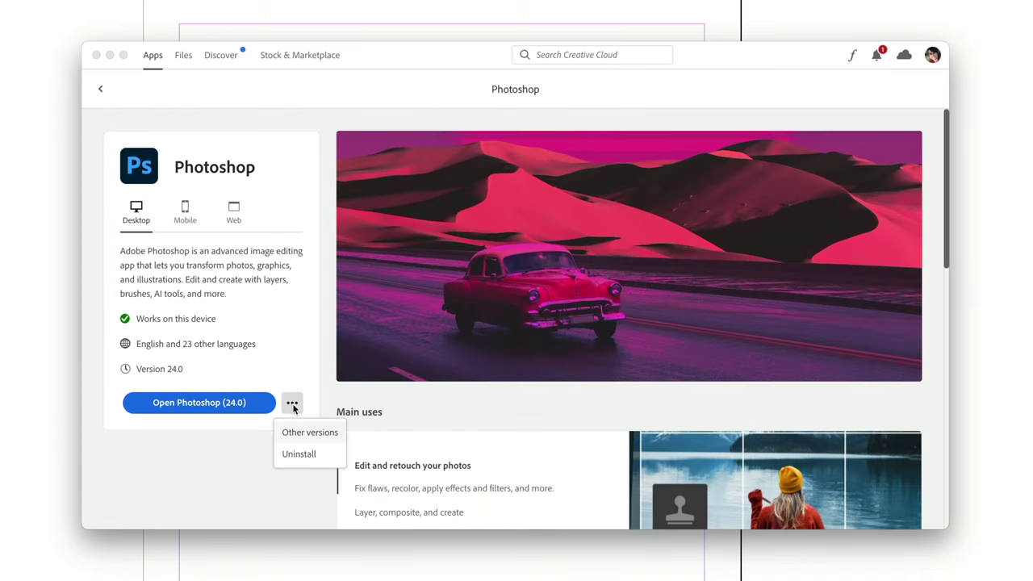
left_click(336, 435)
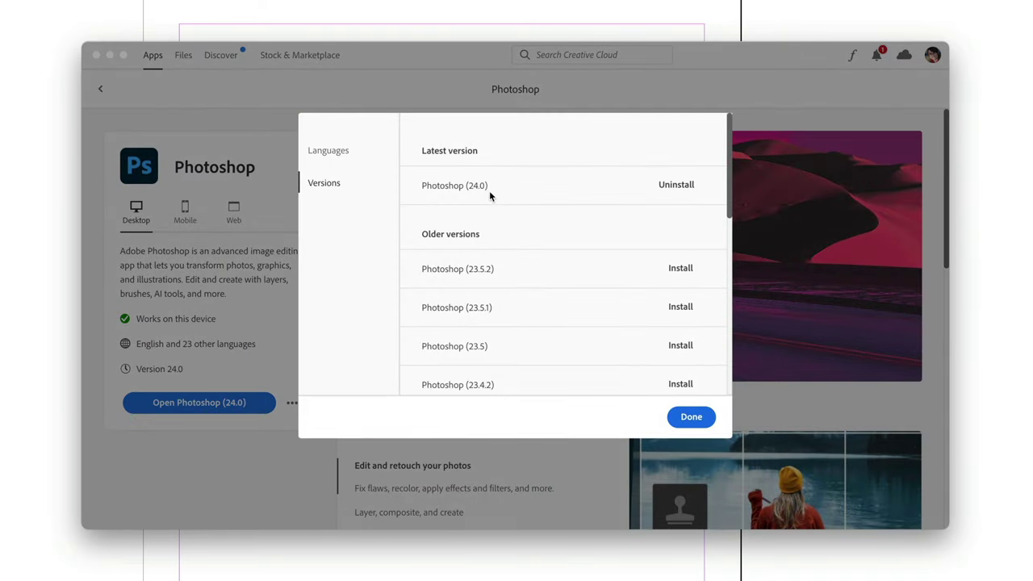
scroll(527, 282, "down", 8)
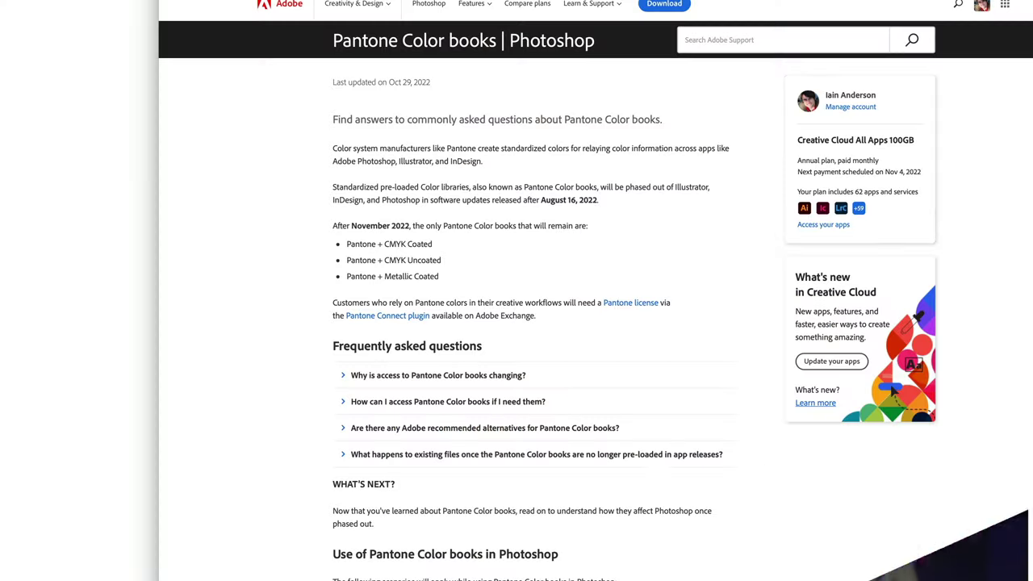
- Highlight the text from 'After November 2022' through 'Pantone + Metallic Coated'
left_click_drag(453, 281, 322, 227)
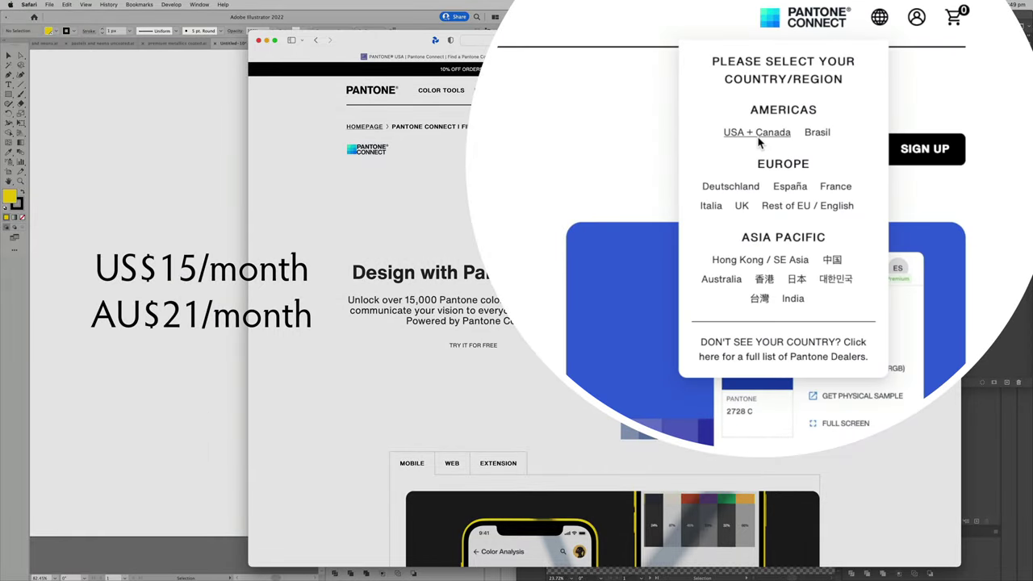
- Choose the USA + Canada site and open Pantone Connect pricing in a new tab
left_click(759, 138)
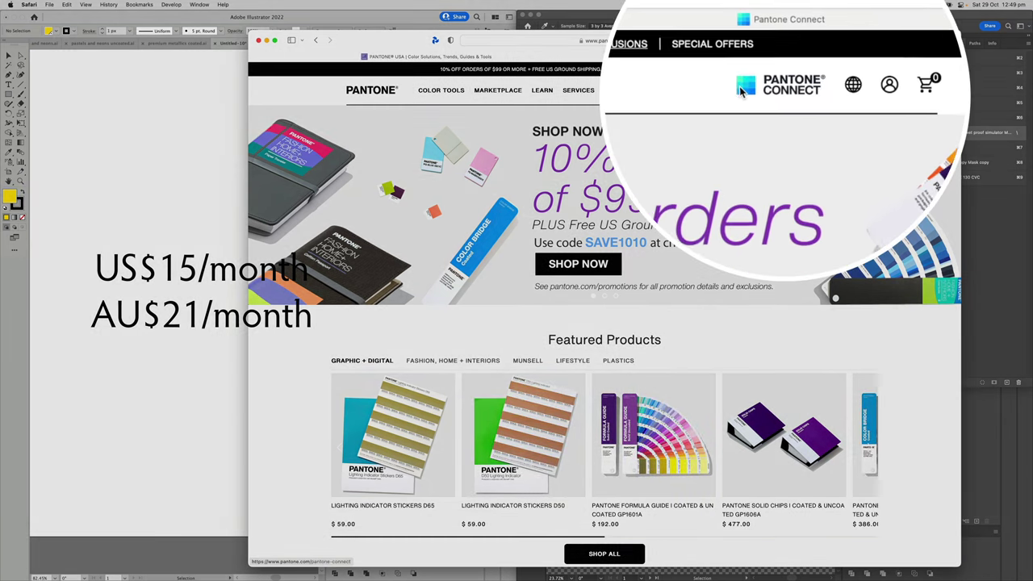
left_click(767, 91)
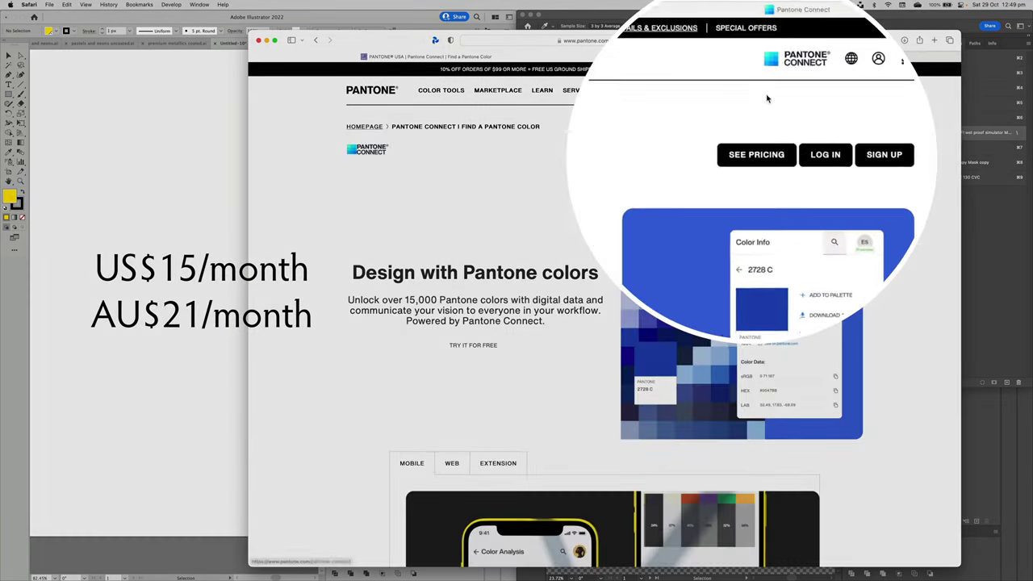
left_click(756, 157)
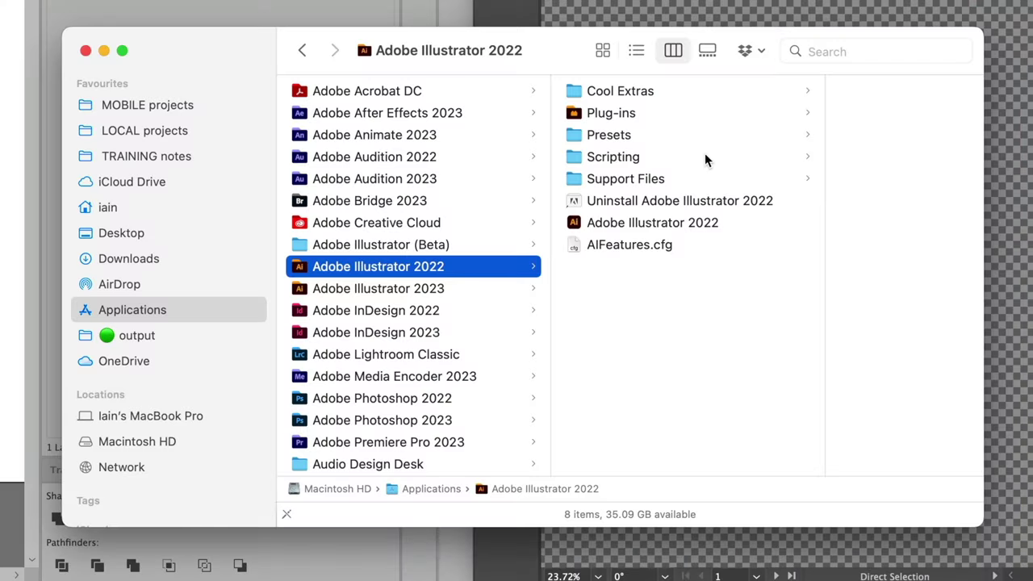
- Copy the ten PANTONE+ .acb files from Illustrator 2022's Presets > en_US > Swatches > Color Books
left_click(691, 136)
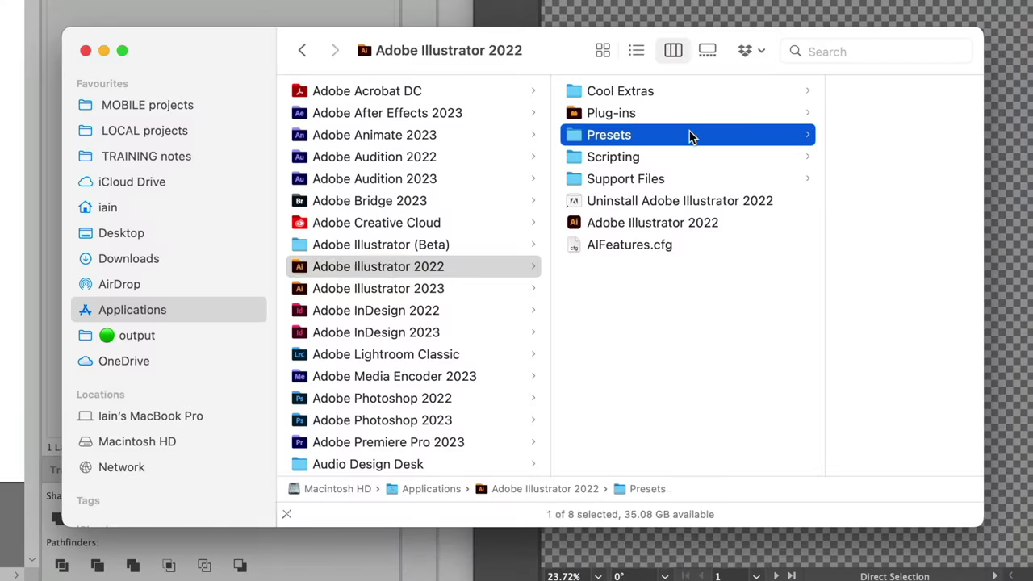
left_click(789, 98)
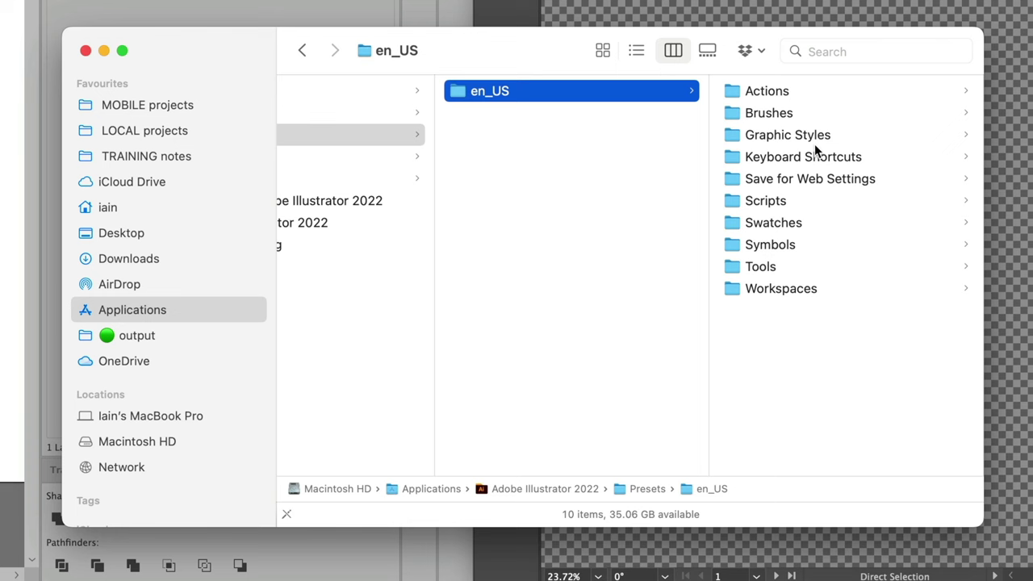
left_click(813, 218)
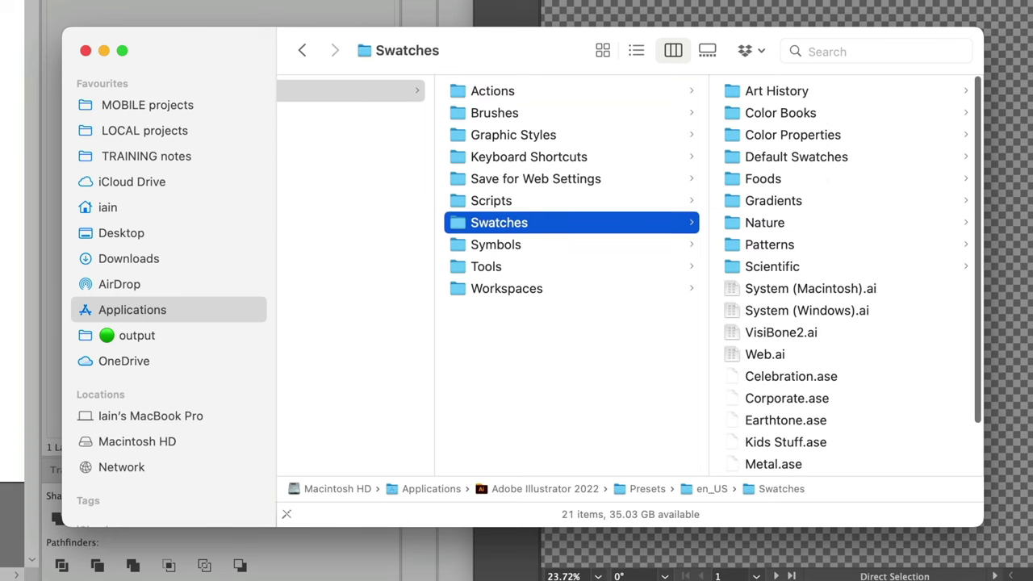
left_click(856, 114)
scroll(861, 302, "down", 4)
left_click(896, 198)
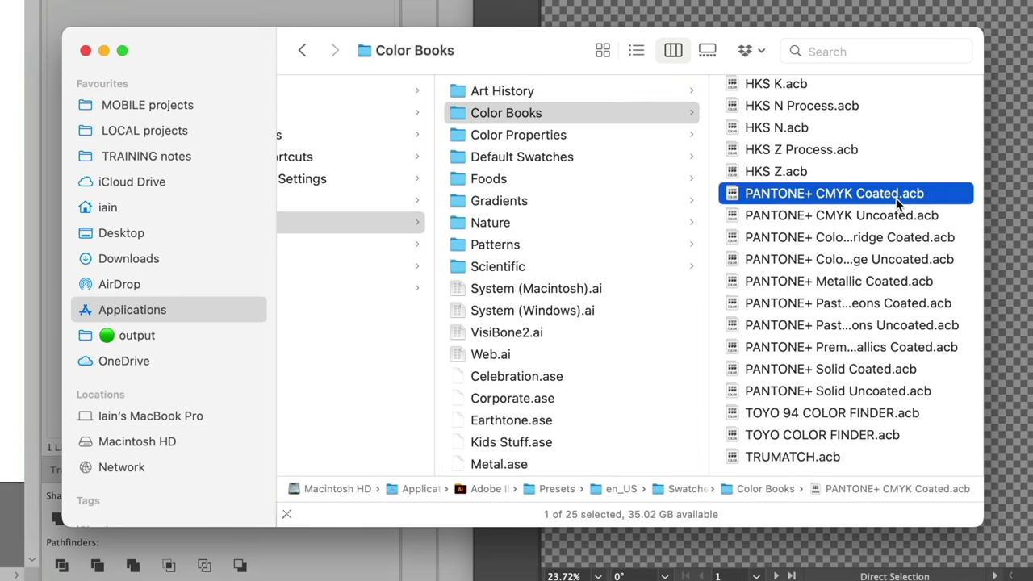
left_click(694, 392, "shift")
key("super+c")
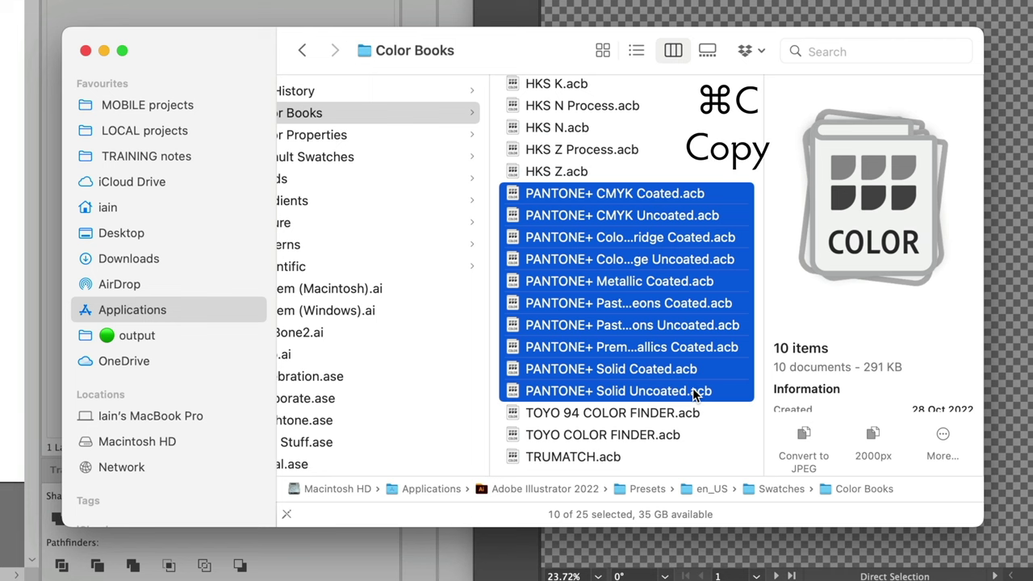
- Paste them into Illustrator 2023's Color Books folder and check the swatch libraries list
scroll(509, 302, "left", 10)
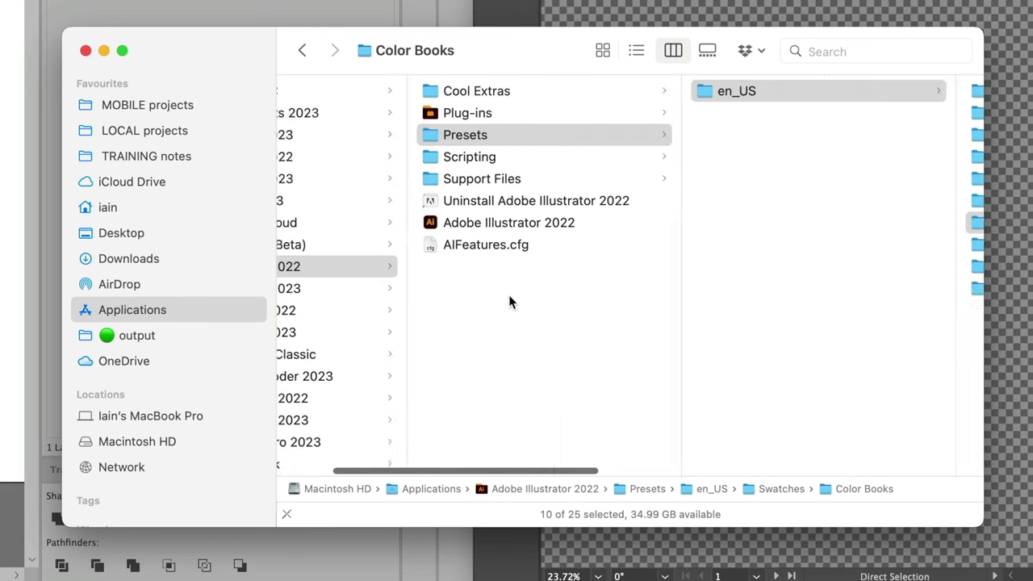
scroll(508, 302, "left", 3)
left_click(477, 289)
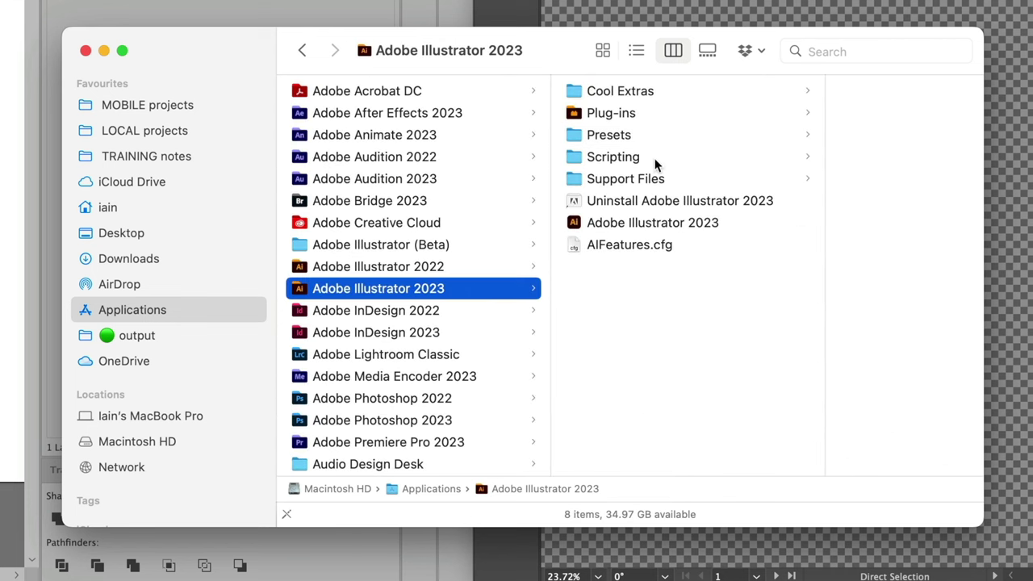
left_click(681, 134)
left_click(837, 93)
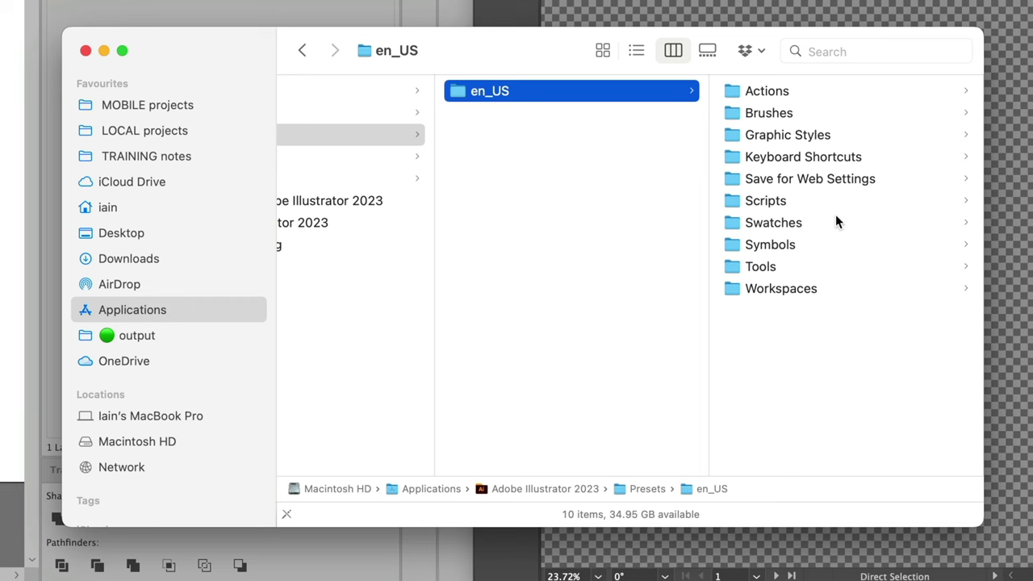
left_click(836, 222)
left_click(838, 115)
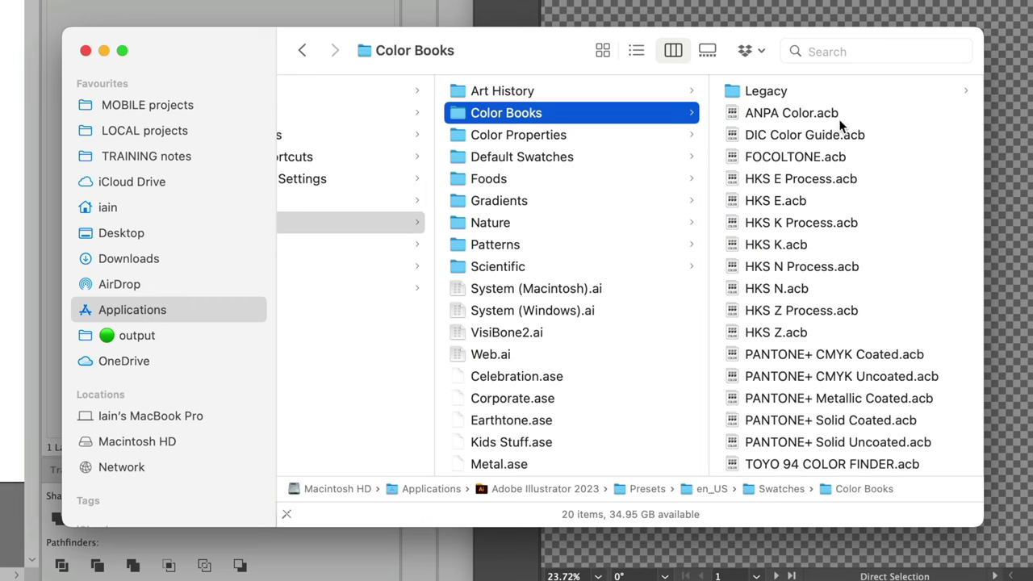
key("super+v")
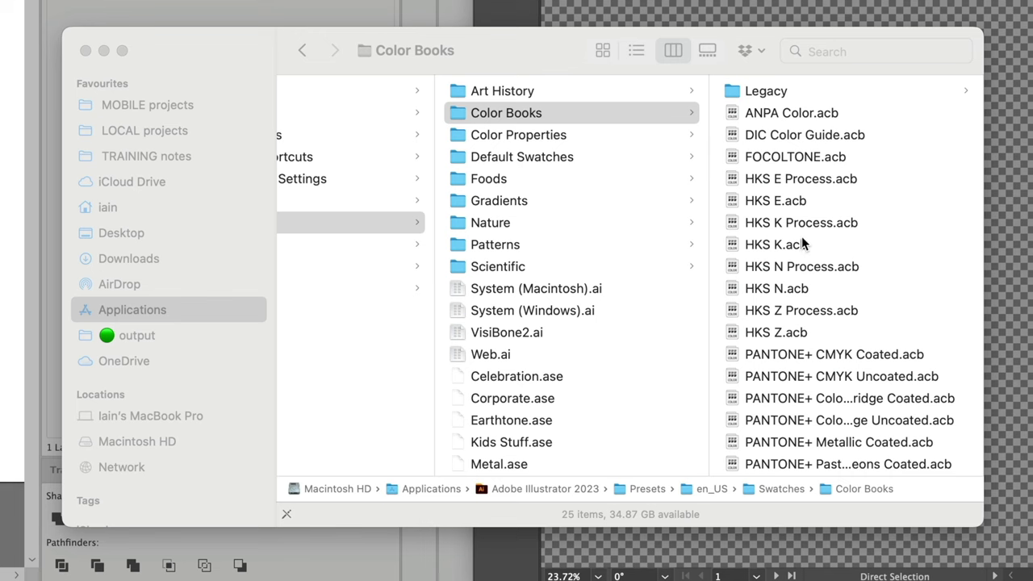
scroll(803, 238, "down", 5)
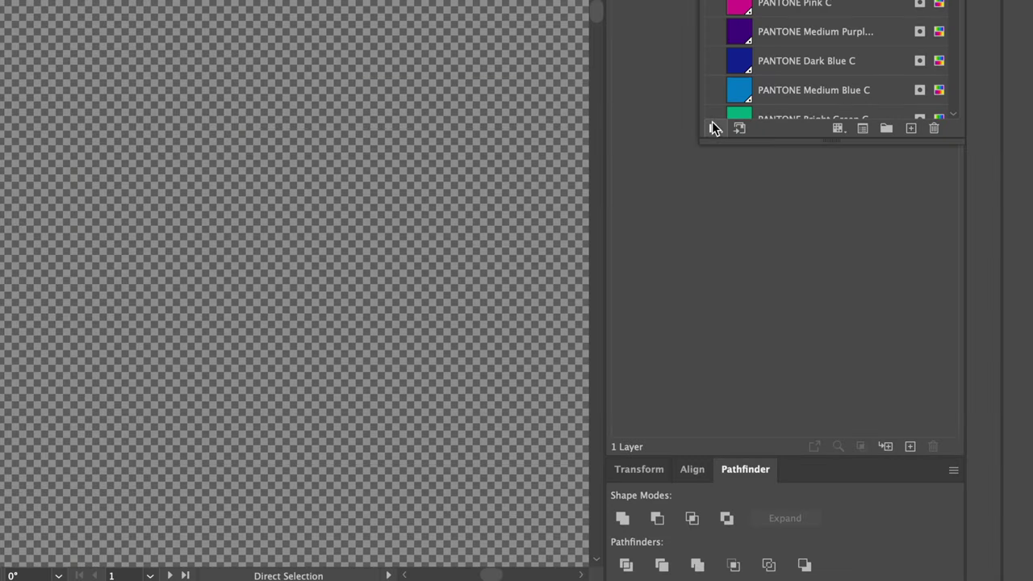
left_click(713, 125)
mouse_move(731, 126)
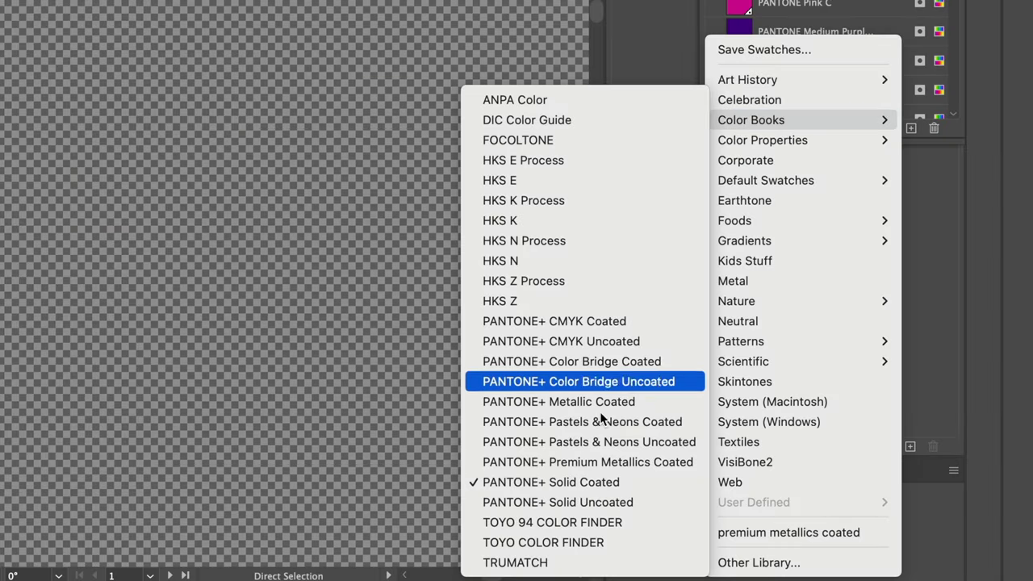